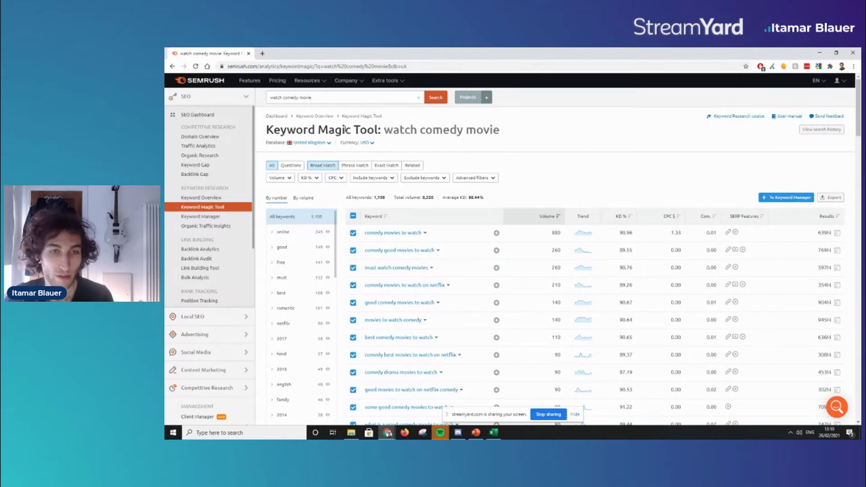
- Skim the Keyword Magic Tool comedy-movie results, then bring the KWR Test 'Movies' sheet forward
{"action": "scroll", "coordinate": [406, 189], "scroll_direction": "down", "scroll_amount": 1}
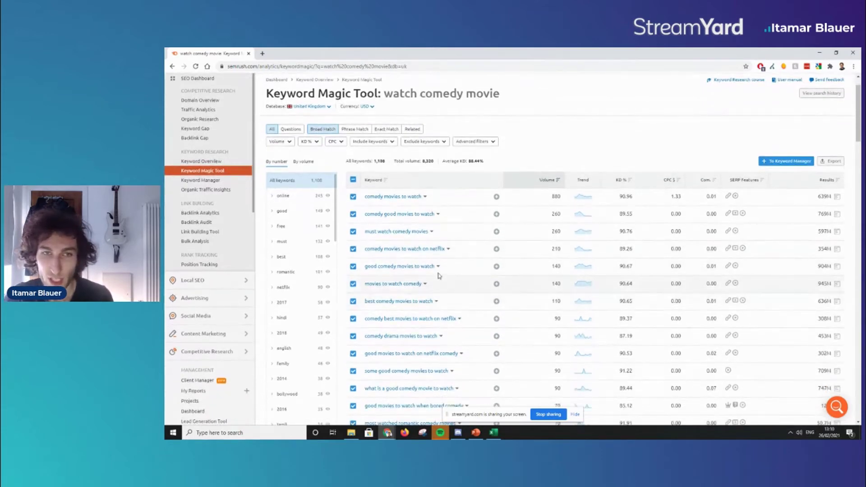
{"action": "scroll", "coordinate": [438, 275], "scroll_direction": "up", "scroll_amount": 1}
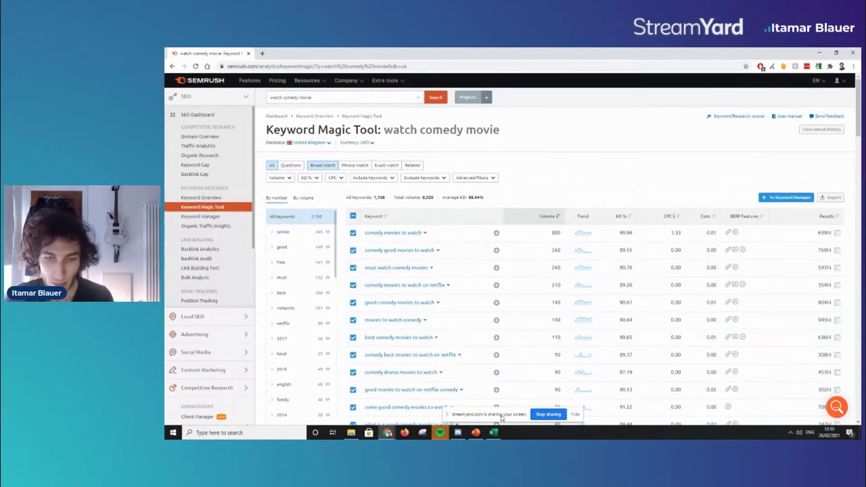
{"action": "left_click", "coordinate": [499, 433]}
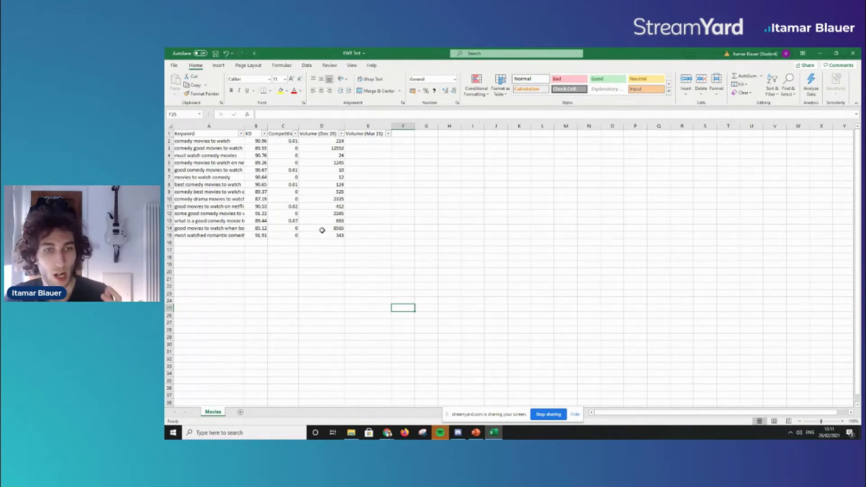
{"action": "left_click_drag", "start_coordinate": [329, 238], "coordinate": [329, 263]}
{"action": "left_click", "coordinate": [332, 249]}
{"action": "left_click_drag", "start_coordinate": [424, 242], "coordinate": [425, 266]}
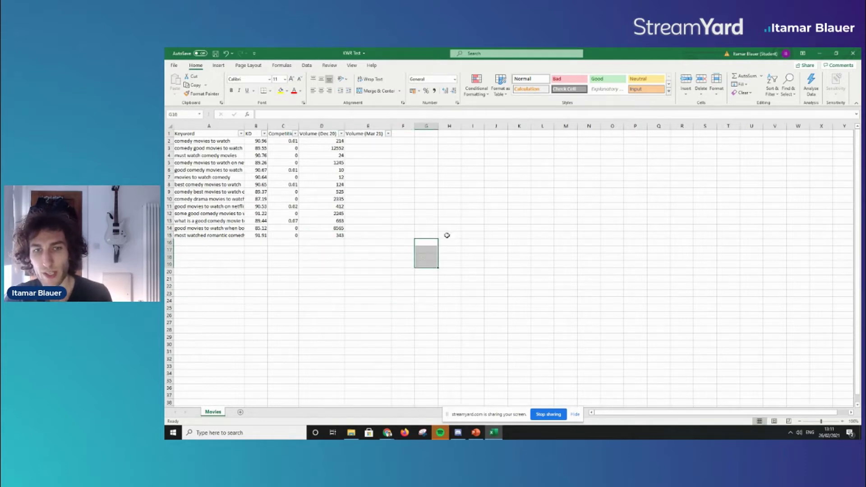
{"action": "left_click", "coordinate": [452, 207]}
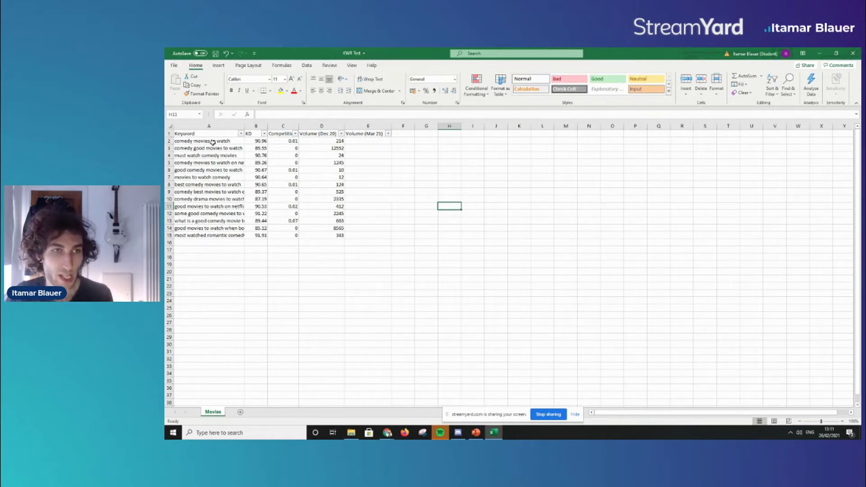
{"action": "mouse_move", "coordinate": [321, 141]}
{"action": "left_mouse_down"}
{"action": "mouse_move", "coordinate": [327, 231]}
{"action": "mouse_move", "coordinate": [325, 149]}
{"action": "left_mouse_up"}
{"action": "left_click", "coordinate": [321, 134]}
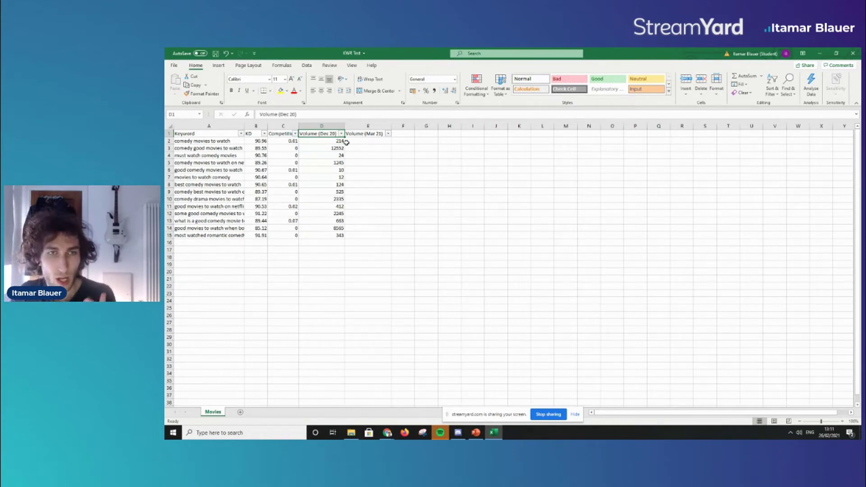
{"action": "left_click_drag", "start_coordinate": [348, 141], "coordinate": [350, 237]}
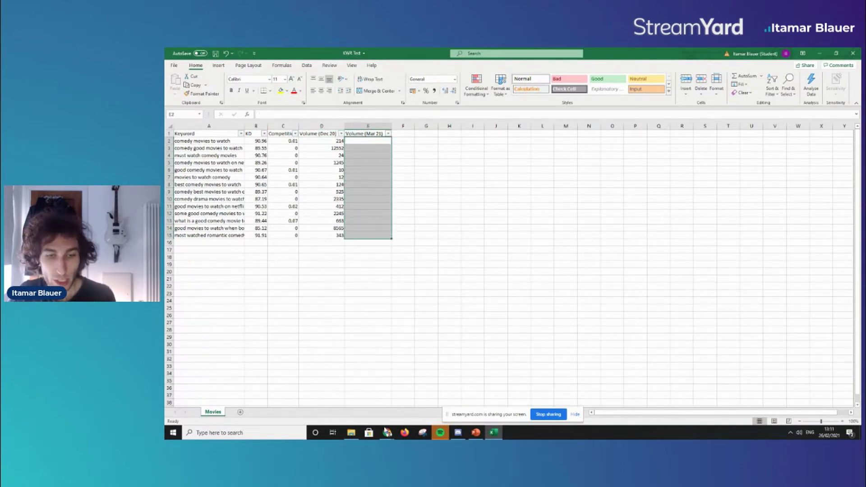
{"action": "left_click", "coordinate": [387, 432]}
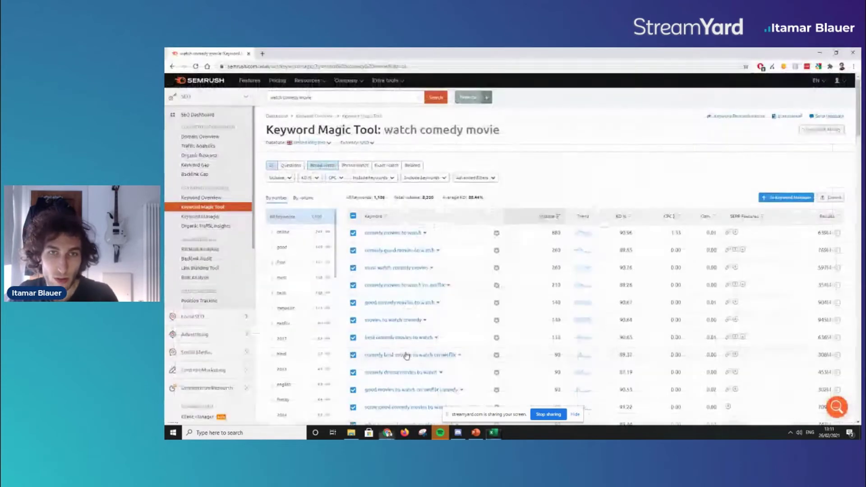
- Open Semrush's Keyword Overview Bulk Analysis page, then return to the Excel 'Movies' sheet
{"action": "left_click", "coordinate": [240, 200]}
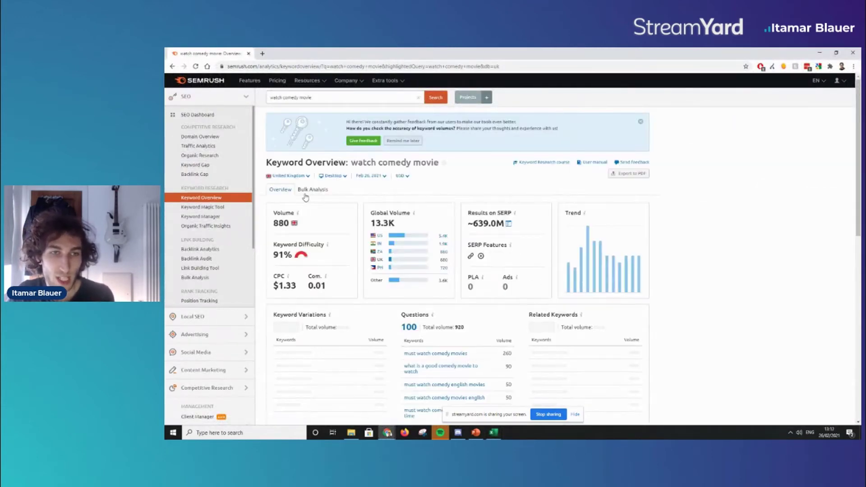
{"action": "left_click", "coordinate": [307, 190]}
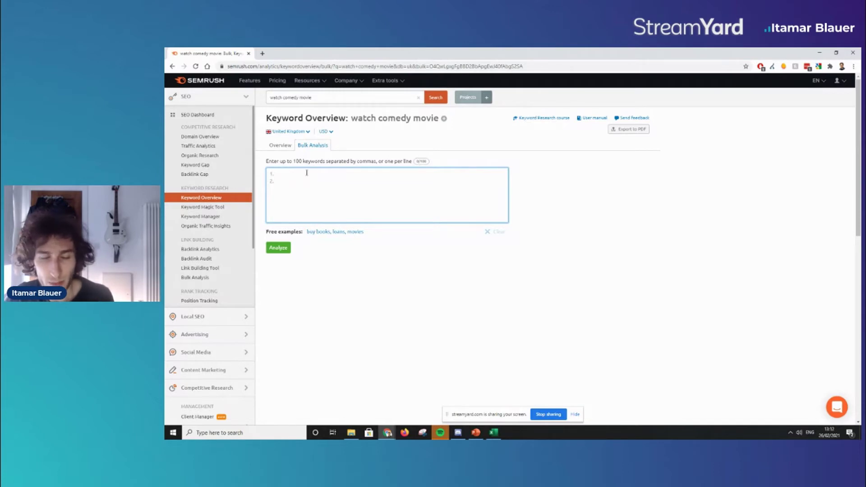
{"action": "key", "text": "alt+Tab"}
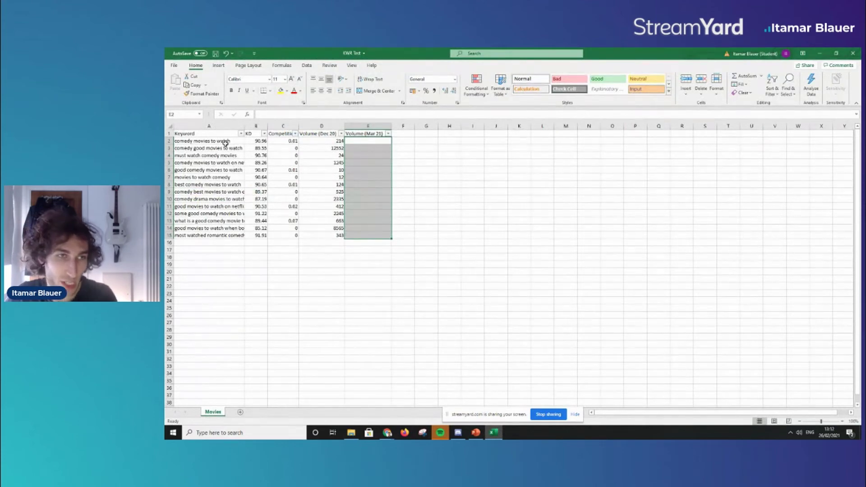
- Copy the 14 keywords in A2:A15 into Semrush Bulk Analysis and analyze them
{"action": "left_click_drag", "start_coordinate": [222, 141], "coordinate": [226, 235]}
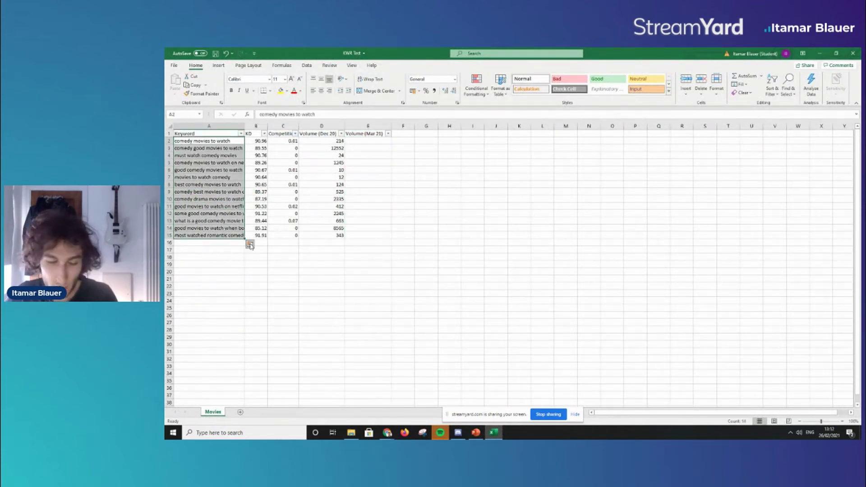
{"action": "key", "text": "ctrl+c"}
{"action": "key", "text": "alt+Tab"}
{"action": "key", "text": "ctrl+v"}
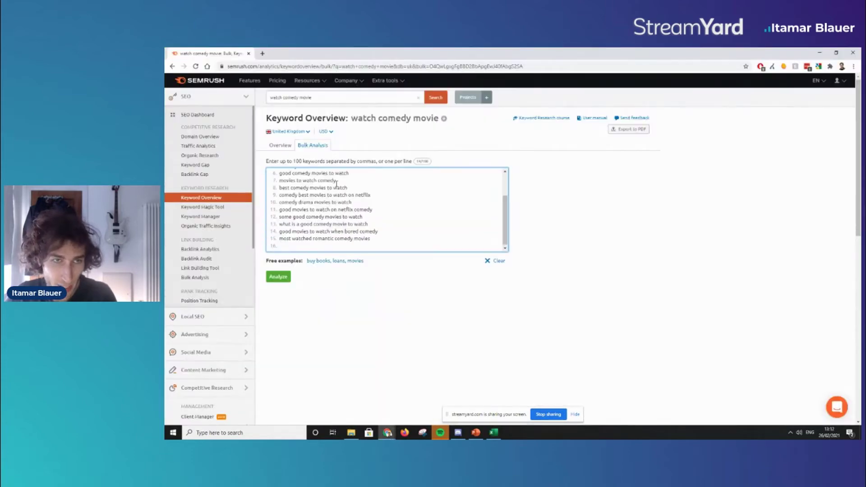
{"action": "left_click", "coordinate": [277, 278]}
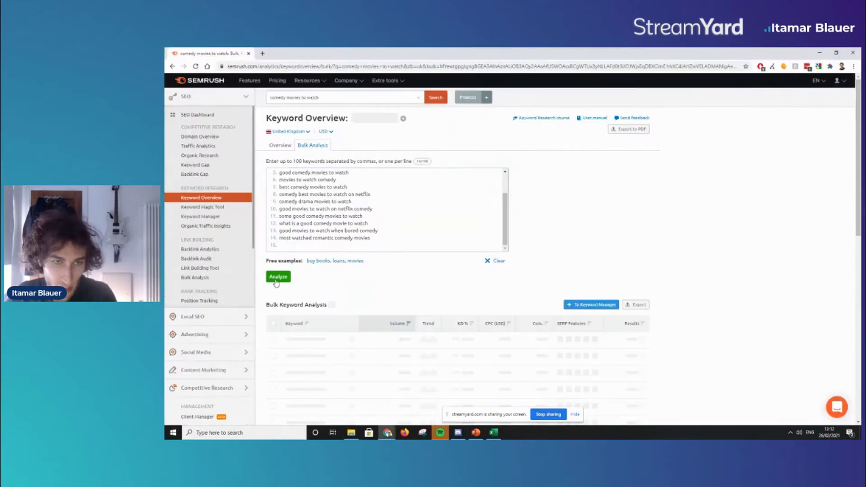
- Export the bulk keyword analysis results as a CSV file
{"action": "scroll", "coordinate": [369, 277], "scroll_direction": "down", "scroll_amount": 3}
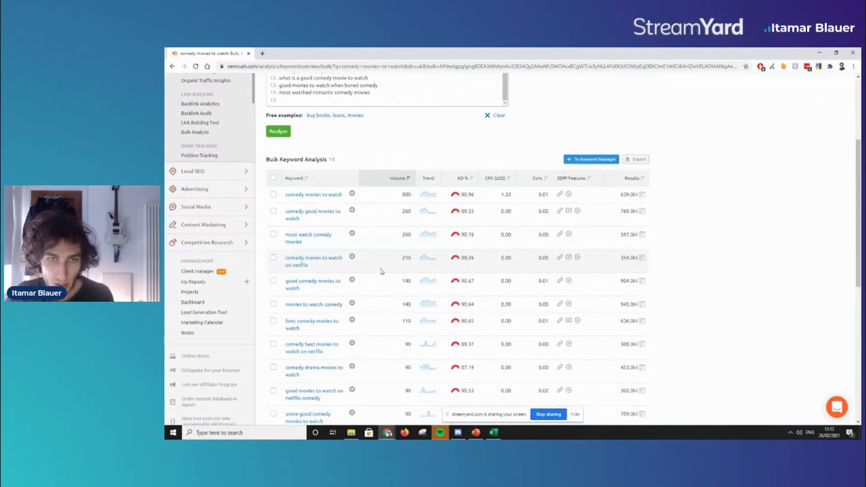
{"action": "scroll", "coordinate": [381, 271], "scroll_direction": "down", "scroll_amount": 1}
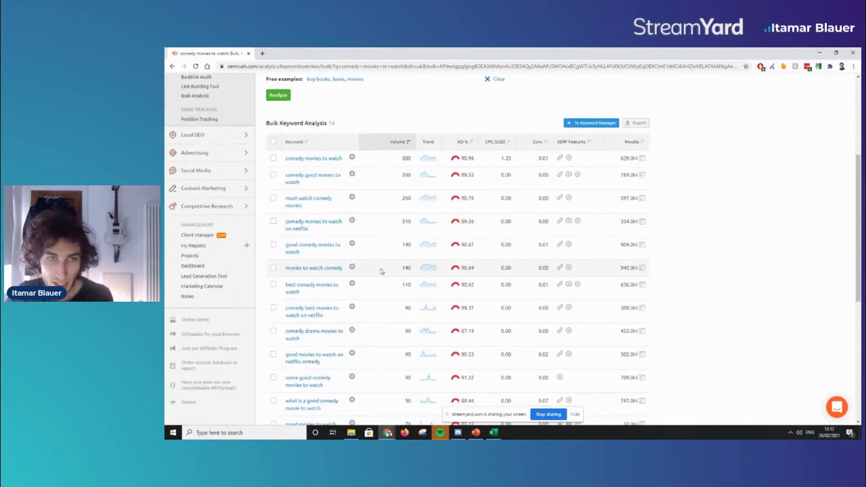
{"action": "scroll", "coordinate": [681, 173], "scroll_direction": "up", "scroll_amount": 1}
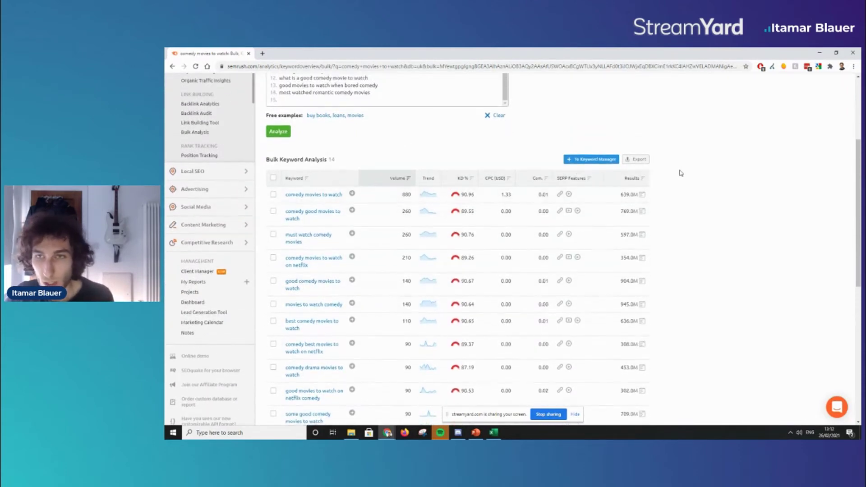
{"action": "left_click", "coordinate": [637, 159]}
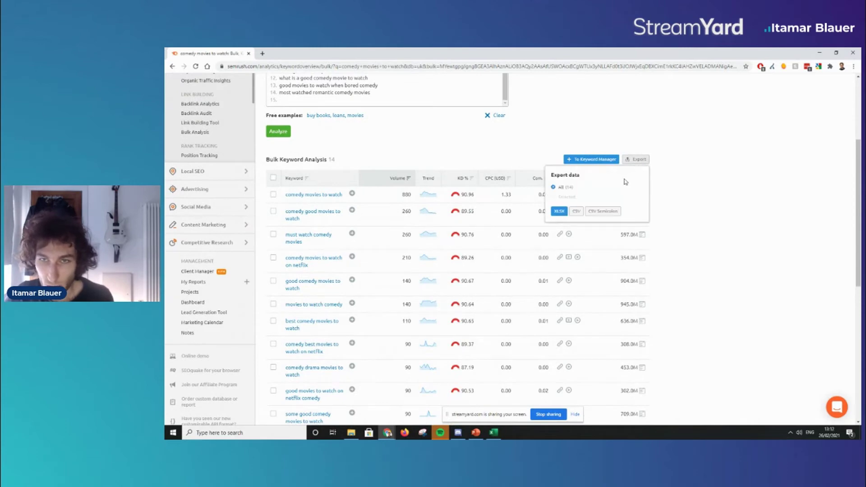
{"action": "left_click", "coordinate": [576, 211]}
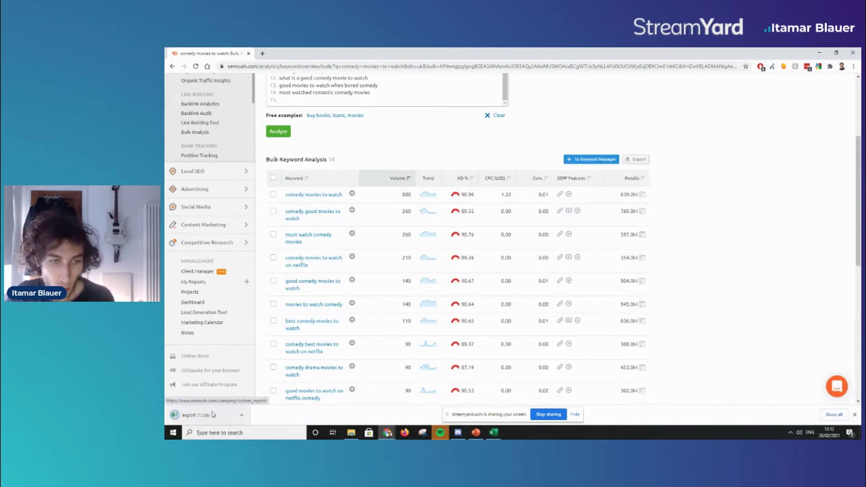
{"action": "key", "text": "alt+Tab"}
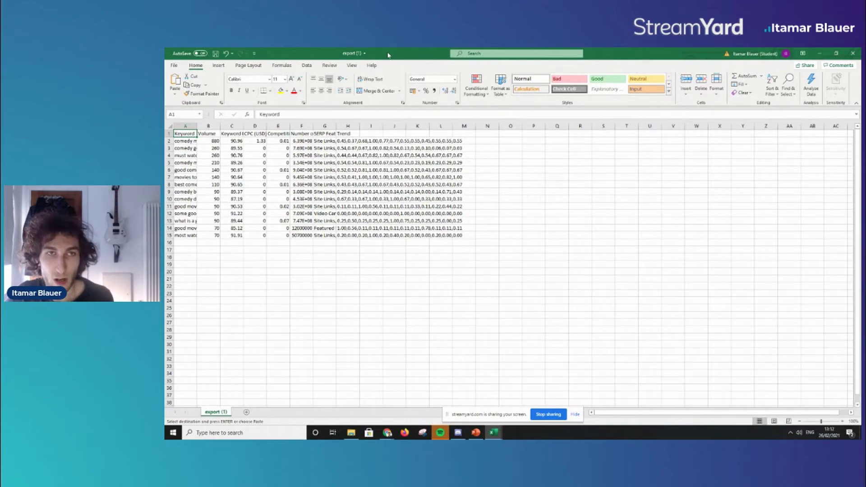
- Place the export workbook beside KWR Test and copy its Volume figures
{"action": "left_click_drag", "start_coordinate": [389, 56], "coordinate": [569, 129]}
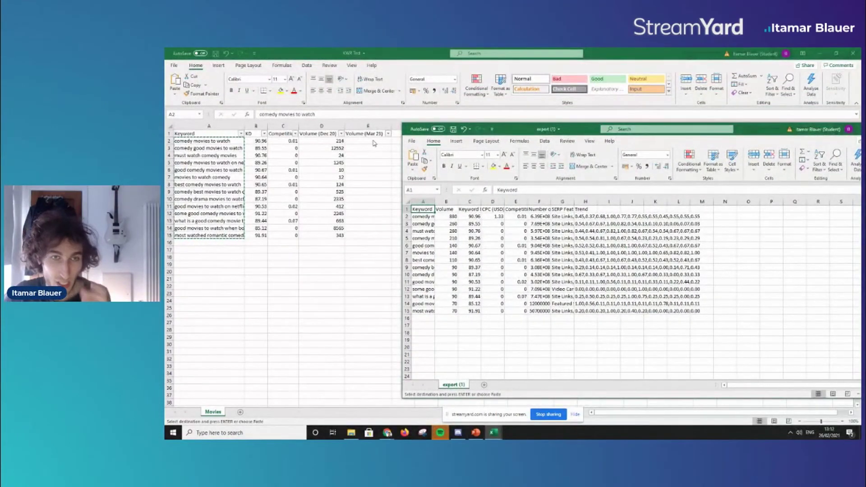
{"action": "left_click_drag", "start_coordinate": [453, 217], "coordinate": [439, 301]}
{"action": "key", "text": "ctrl+c"}
- Back in KWR Test, select cell E2 under Volume (Mar 21) and cancel the pending copy
{"action": "left_click", "coordinate": [358, 141]}
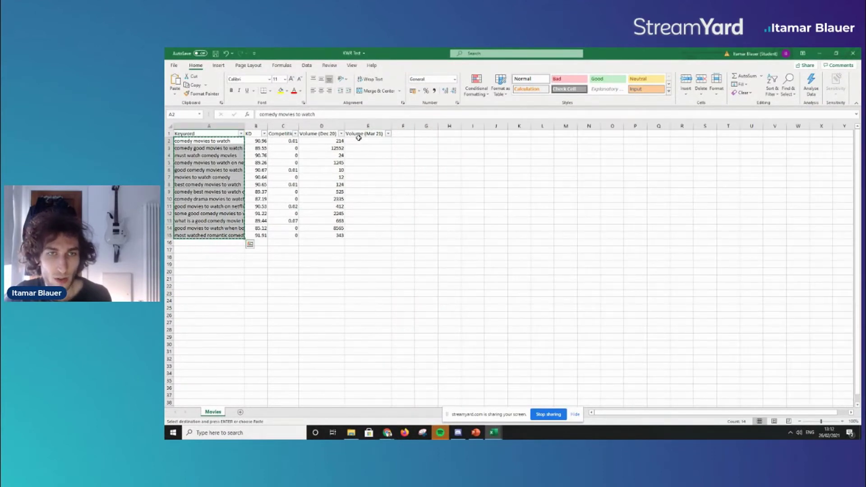
{"action": "left_click_drag", "start_coordinate": [358, 137], "coordinate": [363, 227]}
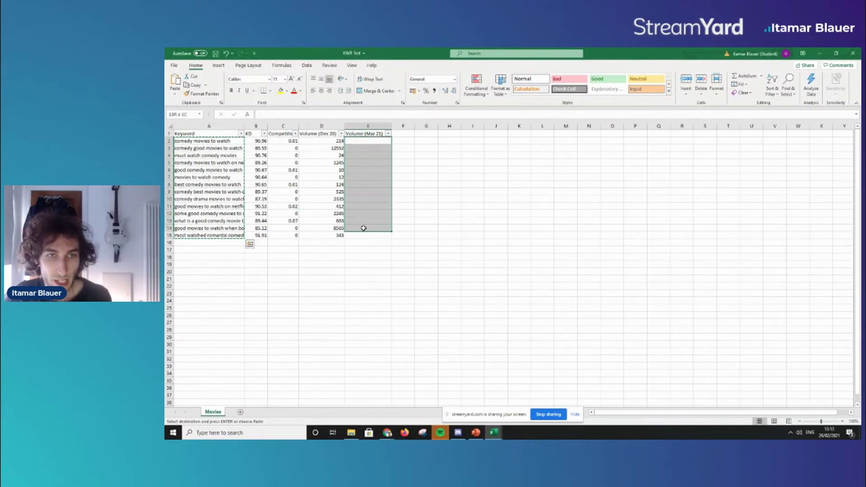
{"action": "left_click", "coordinate": [359, 134]}
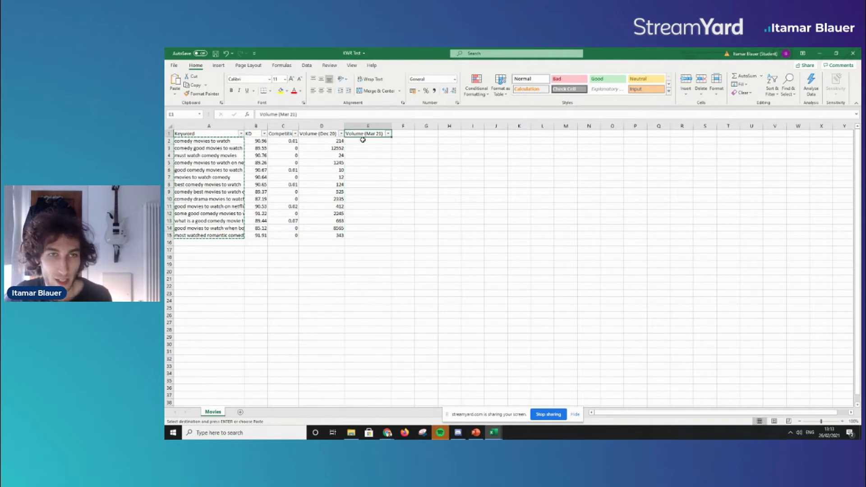
{"action": "left_click", "coordinate": [368, 141]}
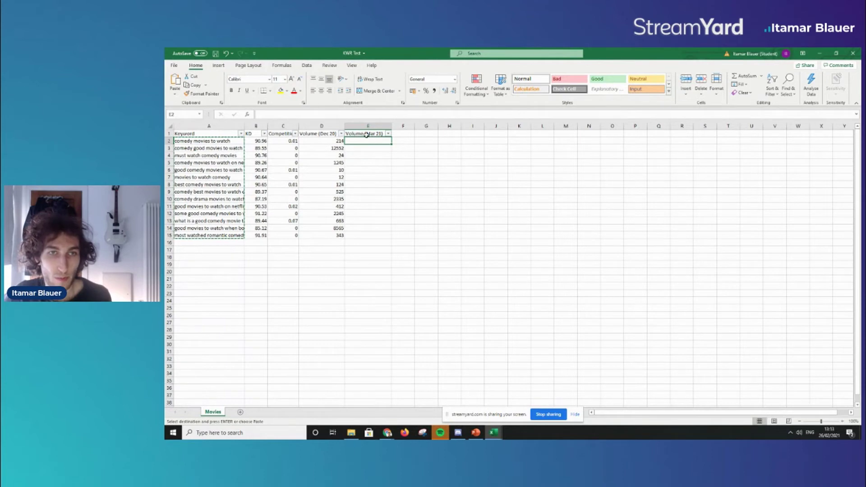
{"action": "left_click", "coordinate": [366, 135]}
{"action": "left_click", "coordinate": [369, 141]}
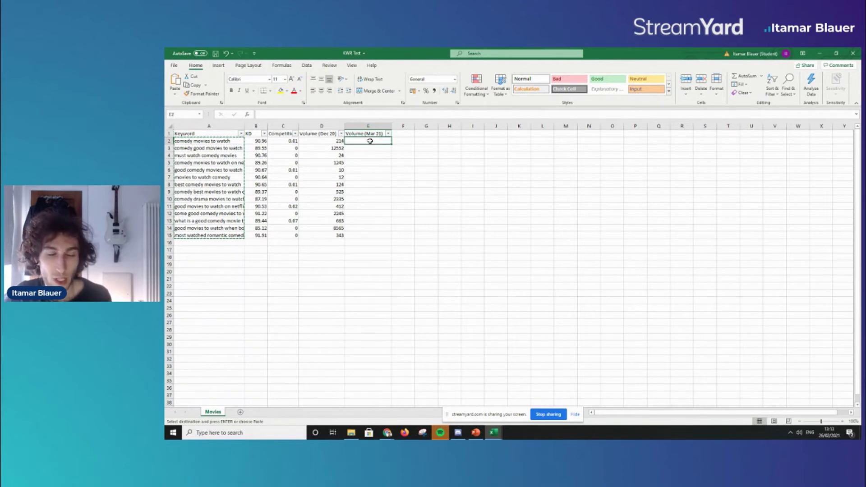
{"action": "key", "text": "Escape"}
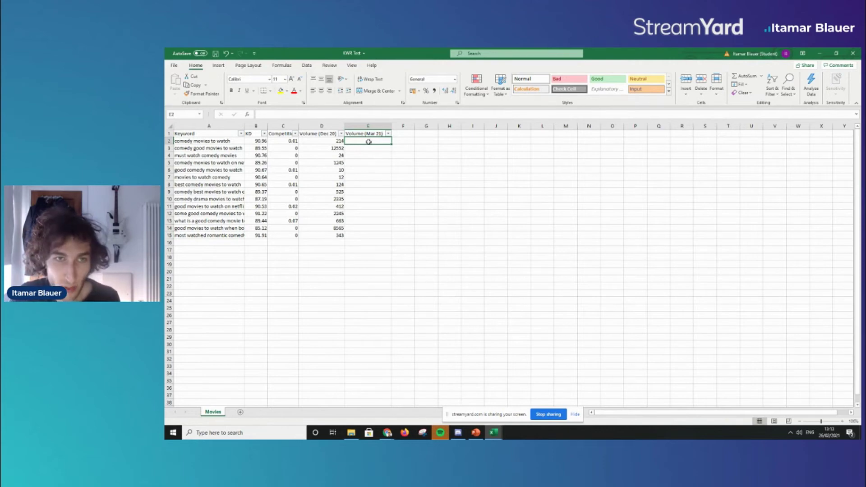
- Start E2's formula as =VLOOKUP(A:A, and bring up the export (1) workbook
{"action": "type", "text": "=VLO"}
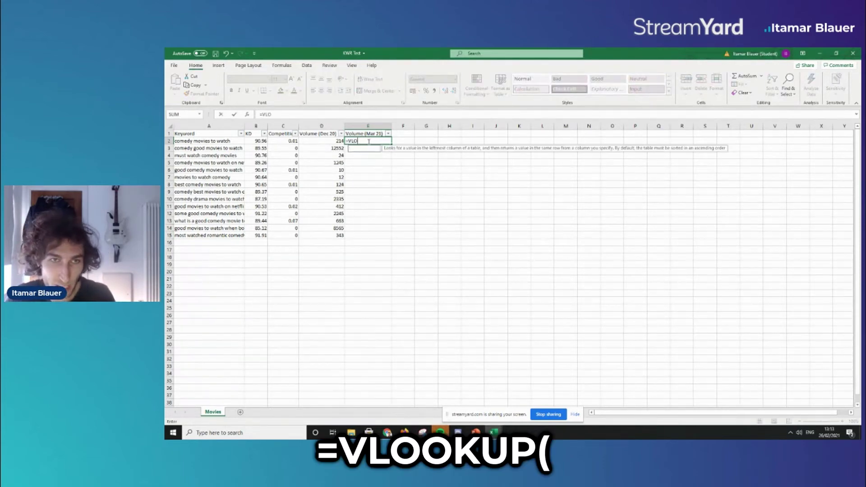
{"action": "type", "text": "OKUP("}
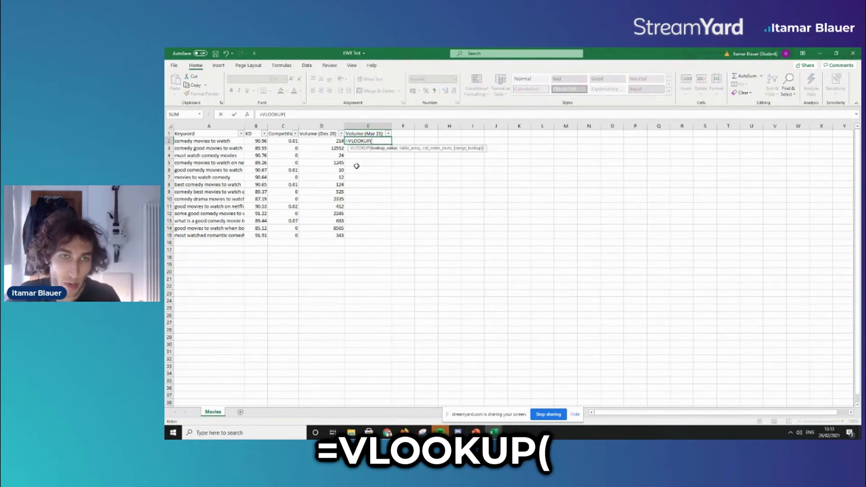
{"action": "left_click", "coordinate": [216, 125]}
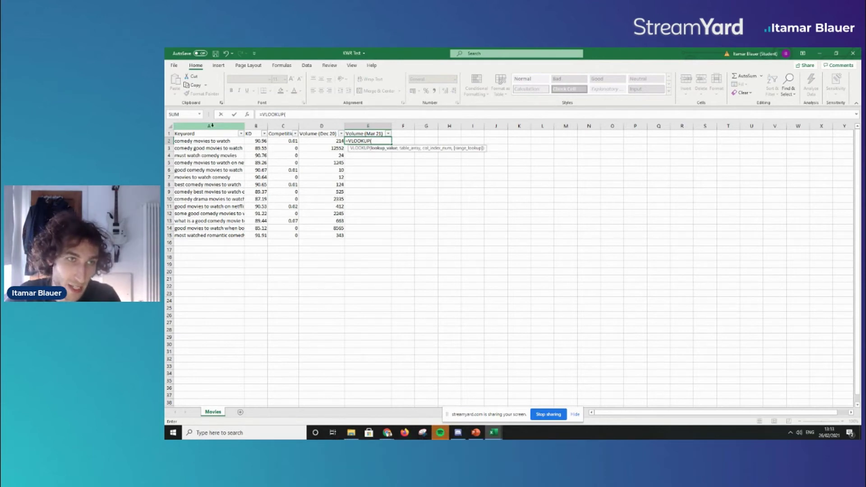
{"action": "left_click", "coordinate": [212, 125]}
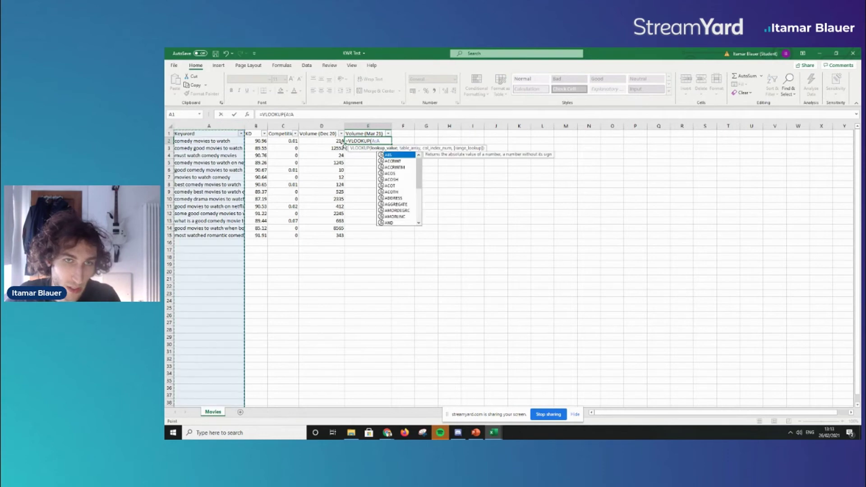
{"action": "type", "text": ","}
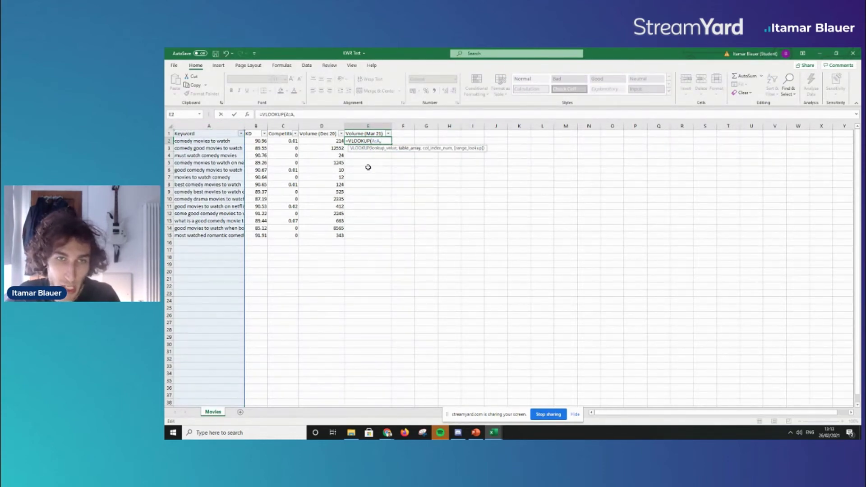
{"action": "key", "text": "alt+Tab"}
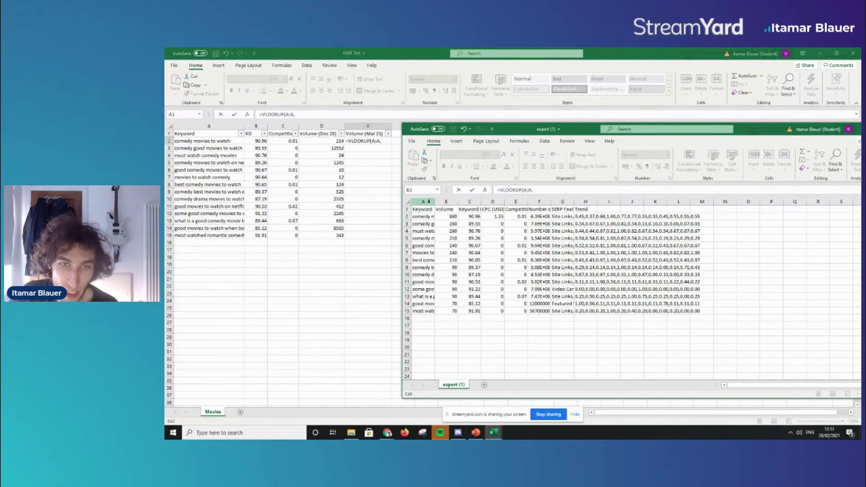
- Complete E2 as =VLOOKUP(A:A,'[export (1).csv]export (1)'!$A:$B,2,FALSE) and enter it
{"action": "left_click_drag", "start_coordinate": [421, 201], "coordinate": [447, 201]}
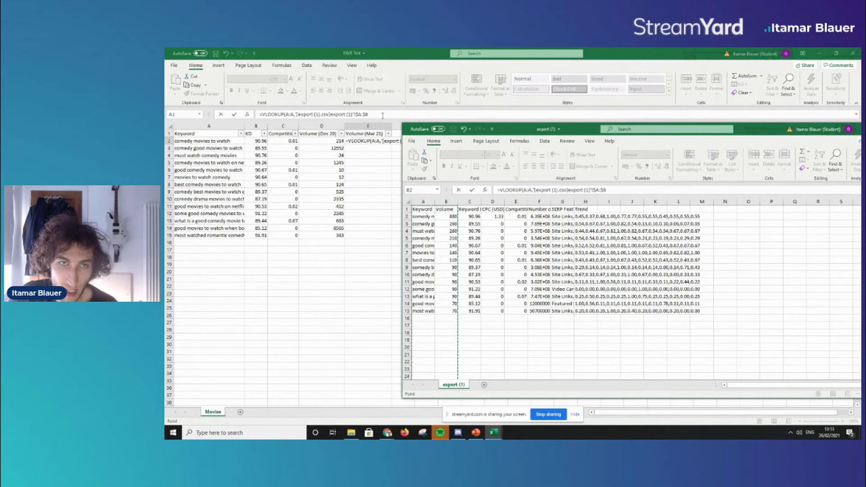
{"action": "left_click", "coordinate": [382, 115]}
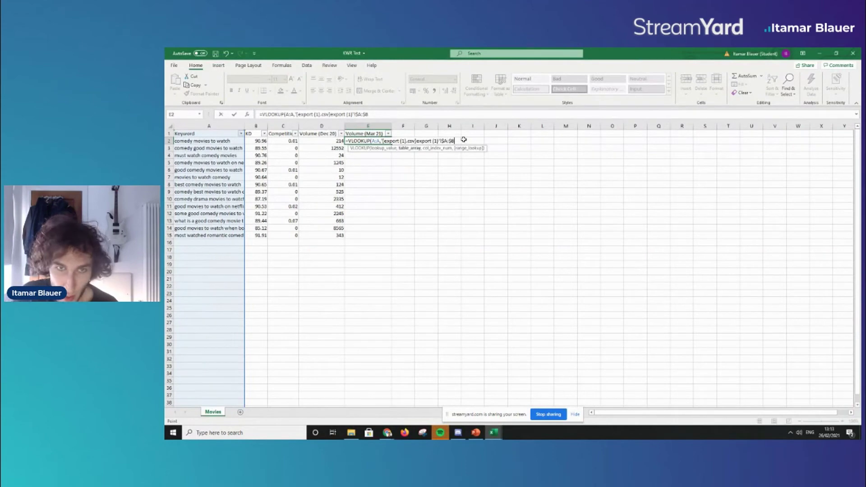
{"action": "type", "text": ","}
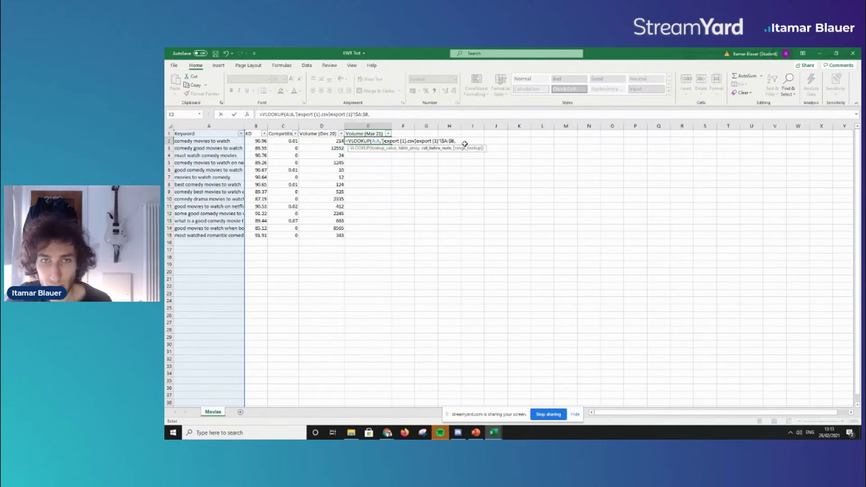
{"action": "type", "text": "2"}
{"action": "key", "text": "ctrl+Tab"}
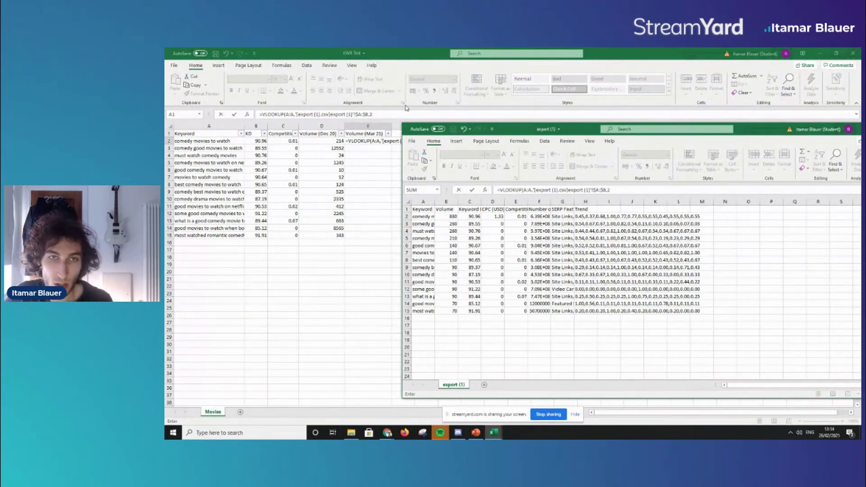
{"action": "key", "text": "alt+Tab"}
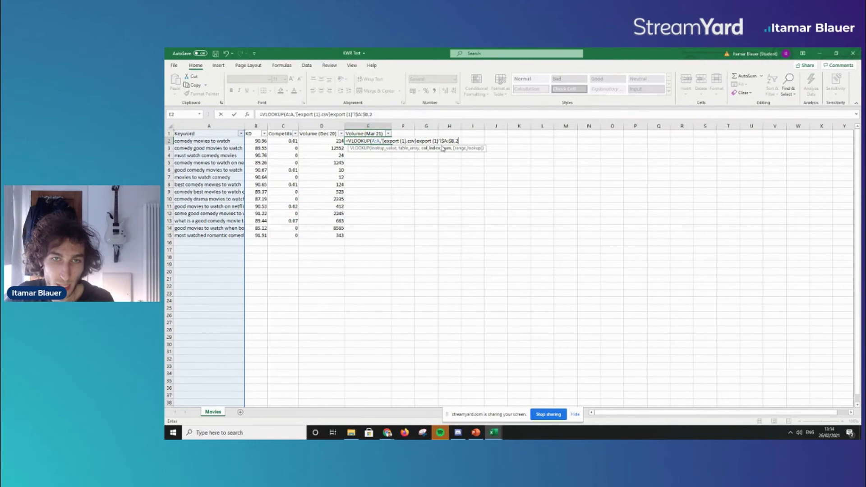
{"action": "type", "text": ",FA"}
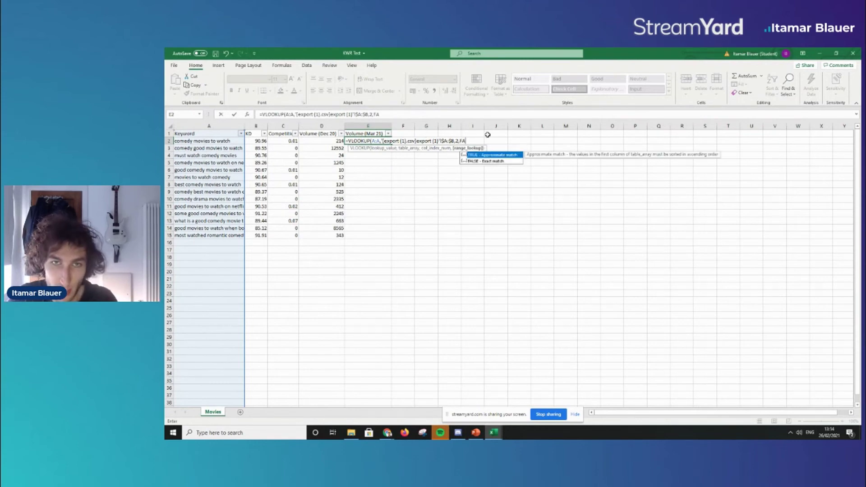
{"action": "type", "text": "LSE)"}
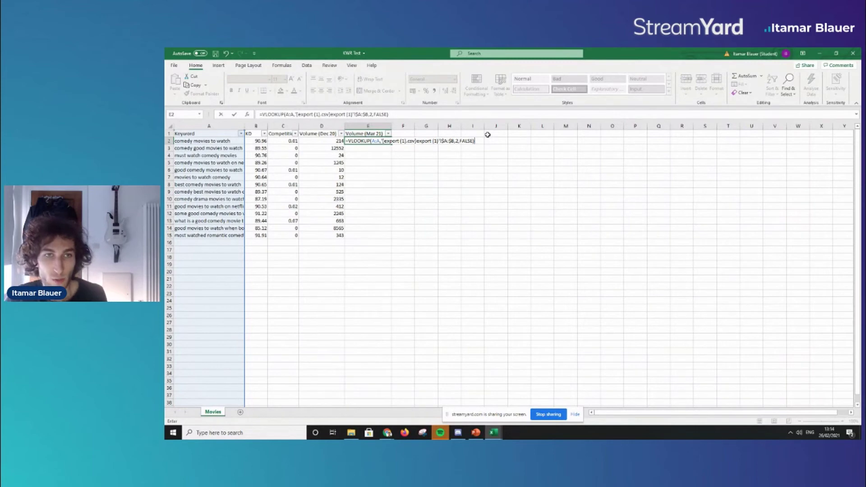
{"action": "key", "text": "Return"}
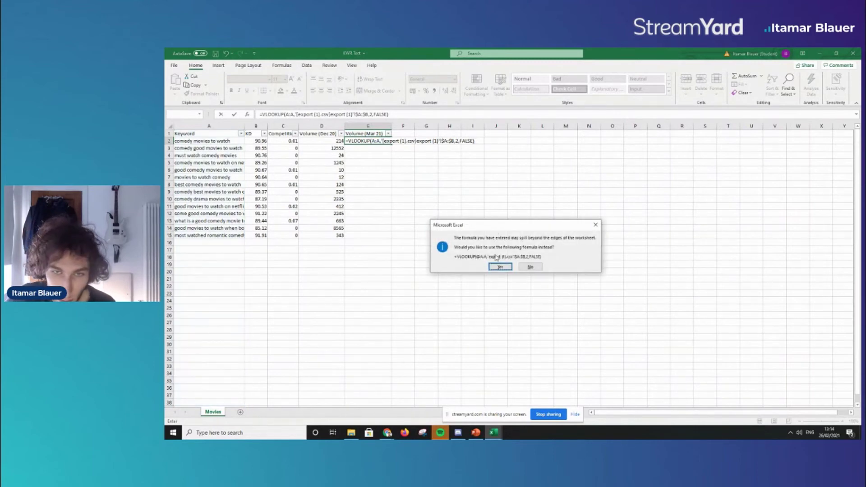
- Accept the single-cell formula version and fill E2's VLOOKUP down through E15
{"action": "left_click", "coordinate": [501, 267]}
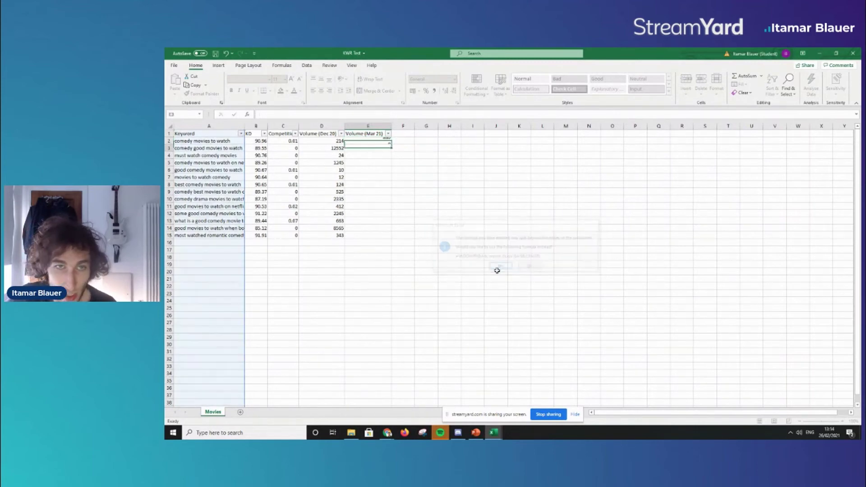
{"action": "left_click", "coordinate": [375, 142]}
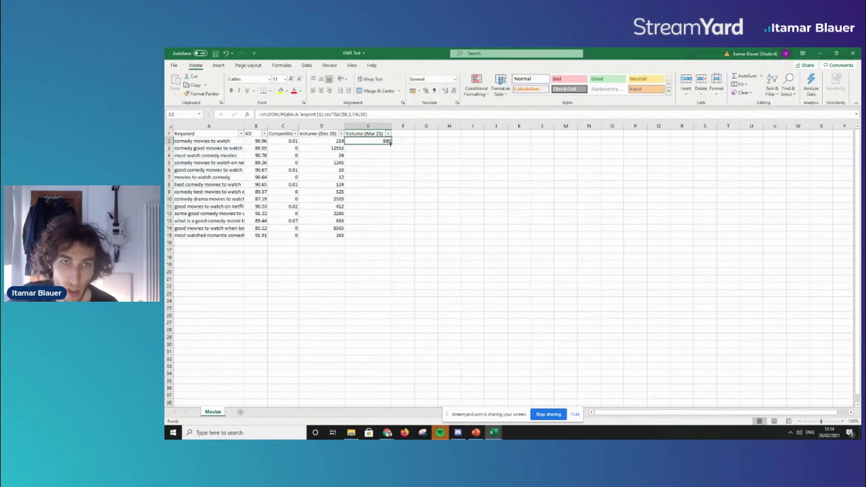
{"action": "double_click", "coordinate": [391, 144]}
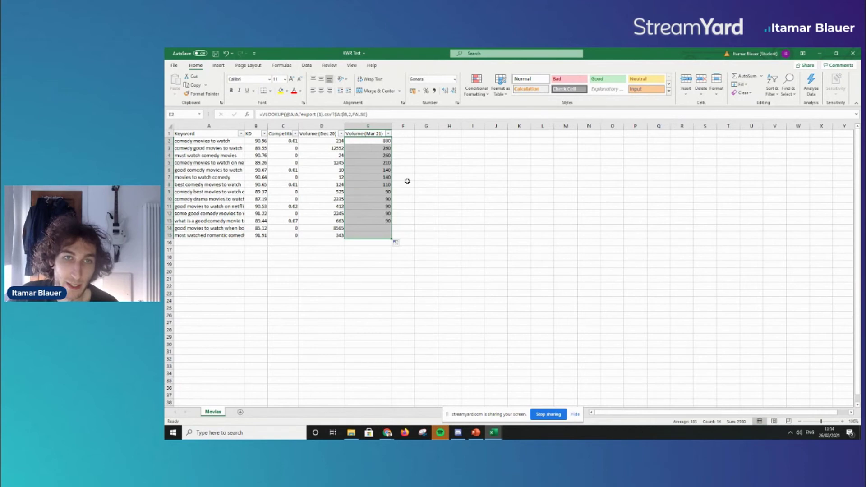
{"action": "left_click", "coordinate": [424, 242]}
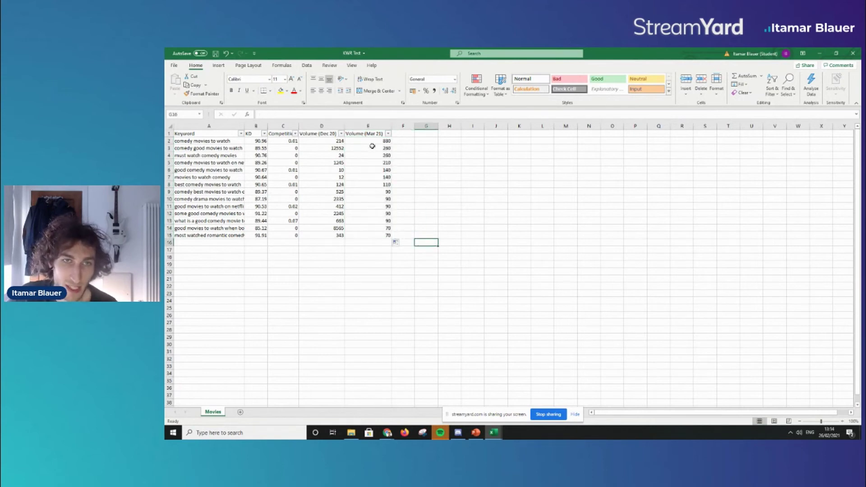
- Convert the E2:E15 looked-up volumes to plain values with Paste Values
{"action": "left_click_drag", "start_coordinate": [372, 142], "coordinate": [372, 237]}
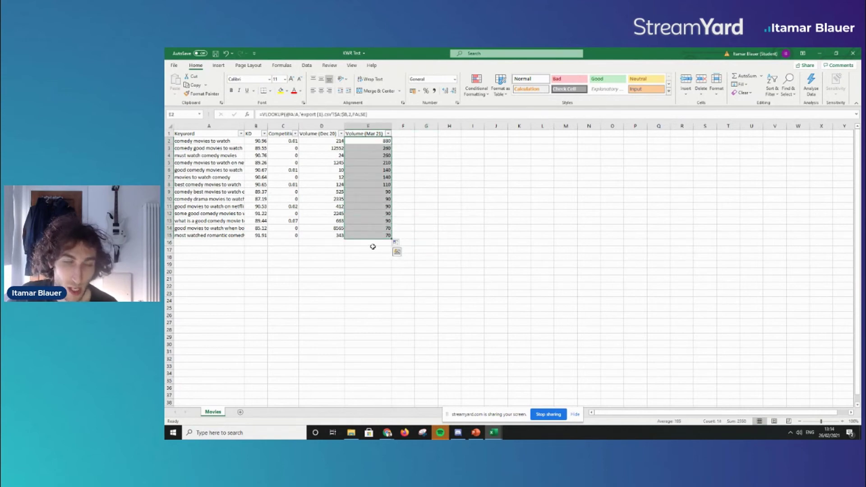
{"action": "key", "text": "ctrl+c"}
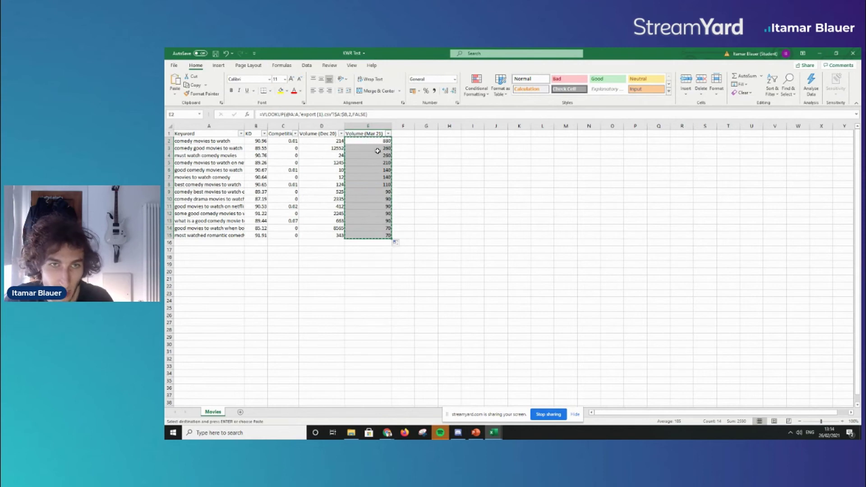
{"action": "right_click", "coordinate": [379, 149]}
{"action": "left_click", "coordinate": [407, 188]}
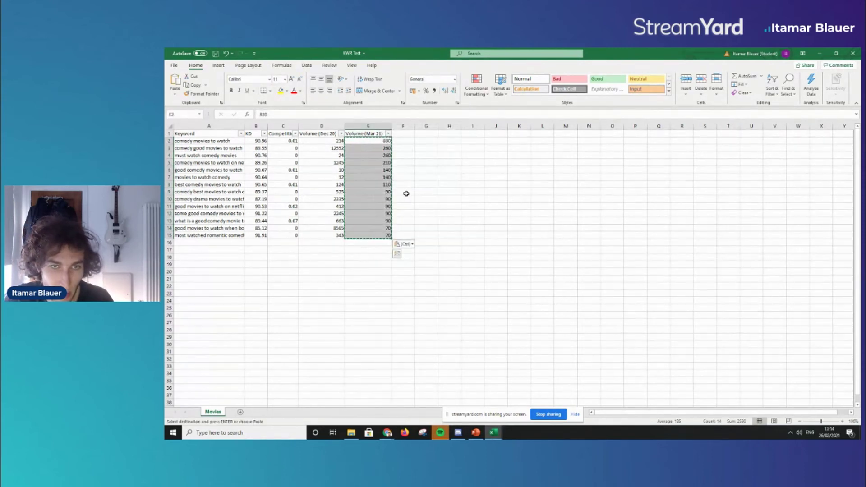
{"action": "left_click", "coordinate": [411, 206]}
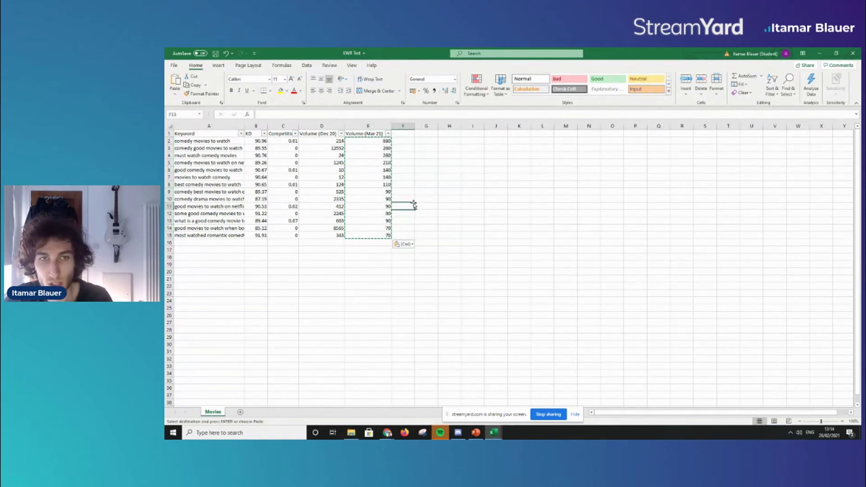
{"action": "key", "text": "Escape"}
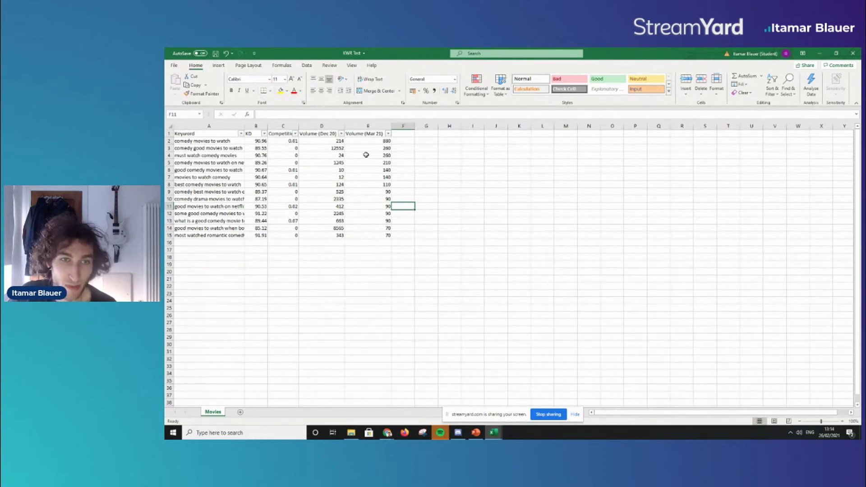
{"action": "left_click_drag", "start_coordinate": [339, 142], "coordinate": [327, 231]}
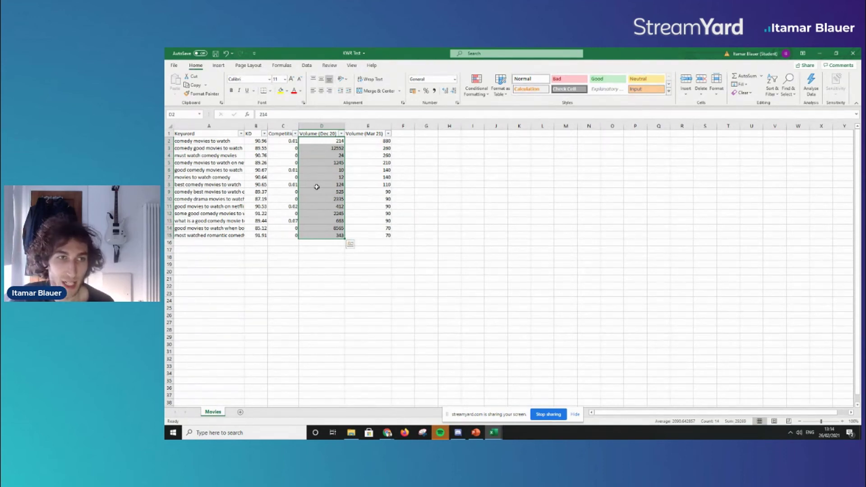
{"action": "left_click", "coordinate": [364, 141]}
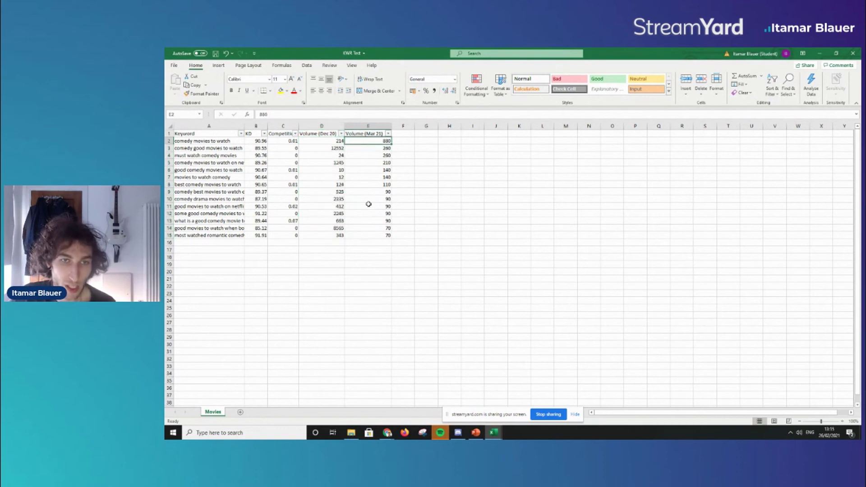